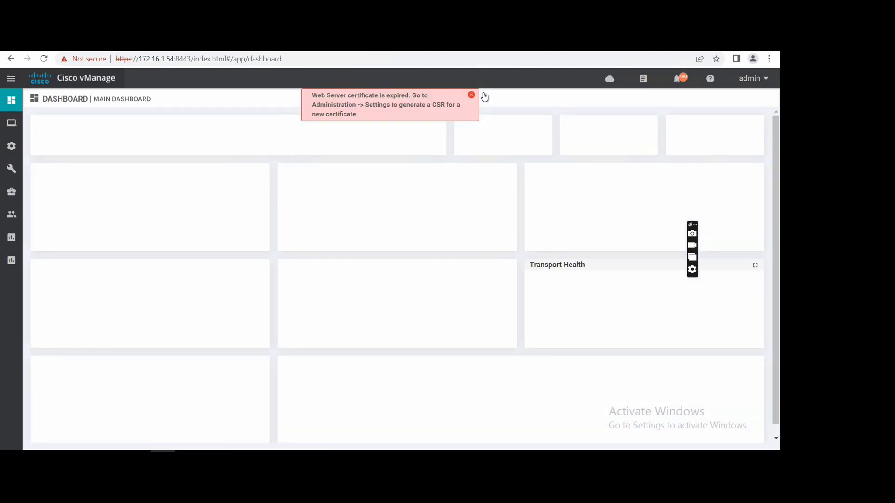
Step: Dismiss the certificate warning and examine application usage in the enlarged Top Applications chart
{"action": "left_click", "coordinate": [471, 95]}
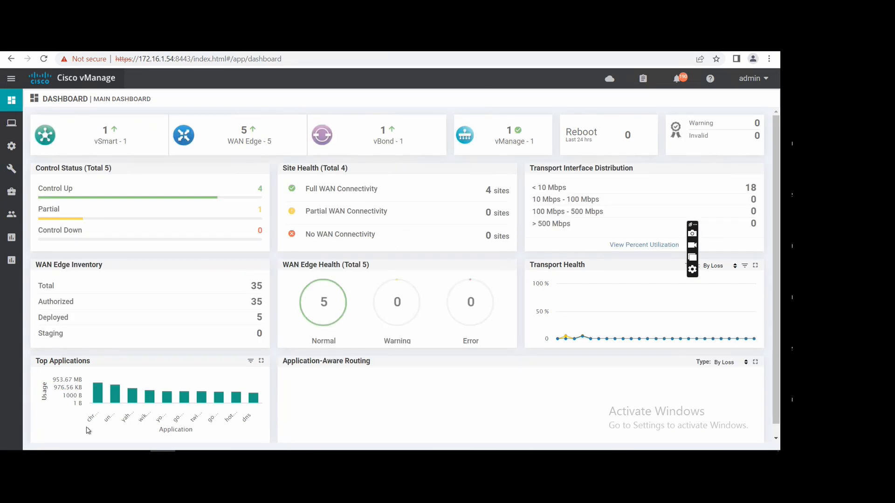
{"action": "left_click", "coordinate": [261, 361]}
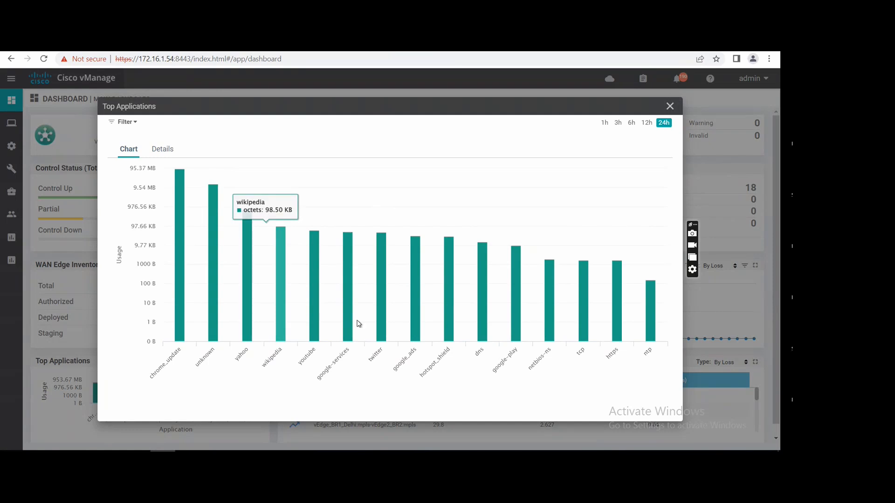
{"action": "left_click", "coordinate": [672, 104]}
Step: Open the Trace Route troubleshooting tool for the vEdge1_BR2 device from the monitored network devices
{"action": "mouse_move", "coordinate": [12, 146]}
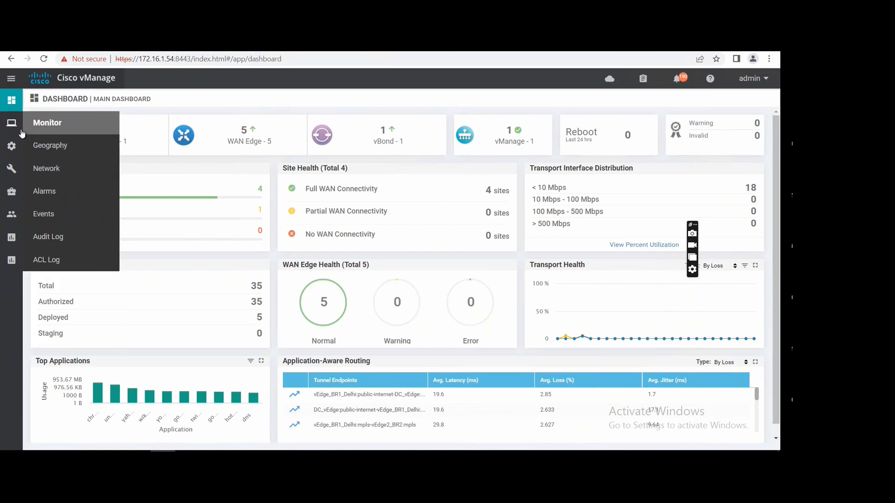
{"action": "left_click", "coordinate": [46, 172]}
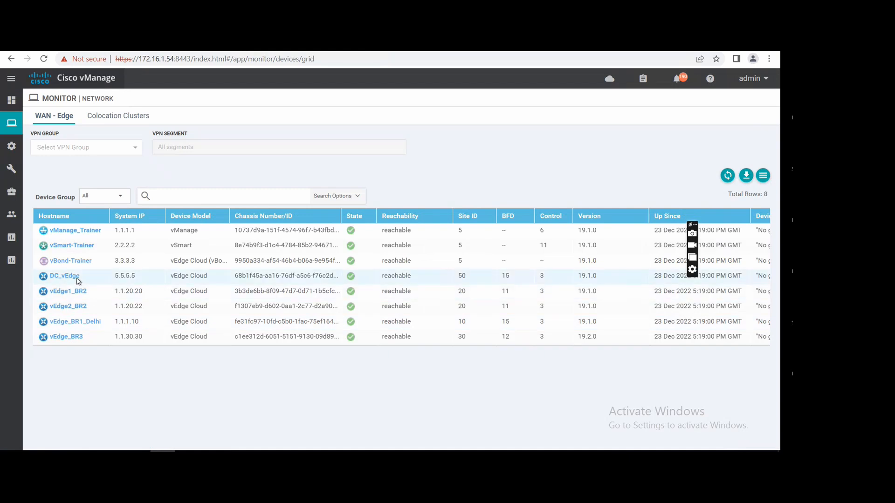
{"action": "left_click", "coordinate": [69, 292]}
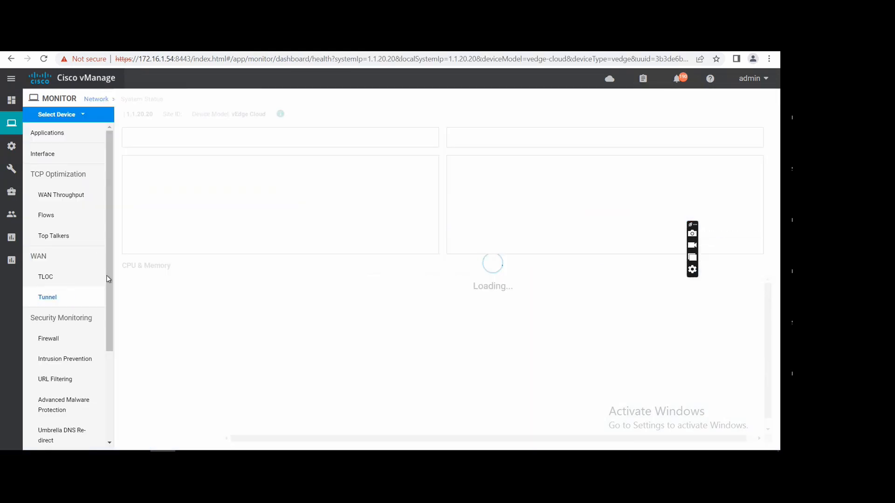
{"action": "left_click_drag", "start_coordinate": [108, 276], "coordinate": [108, 347]}
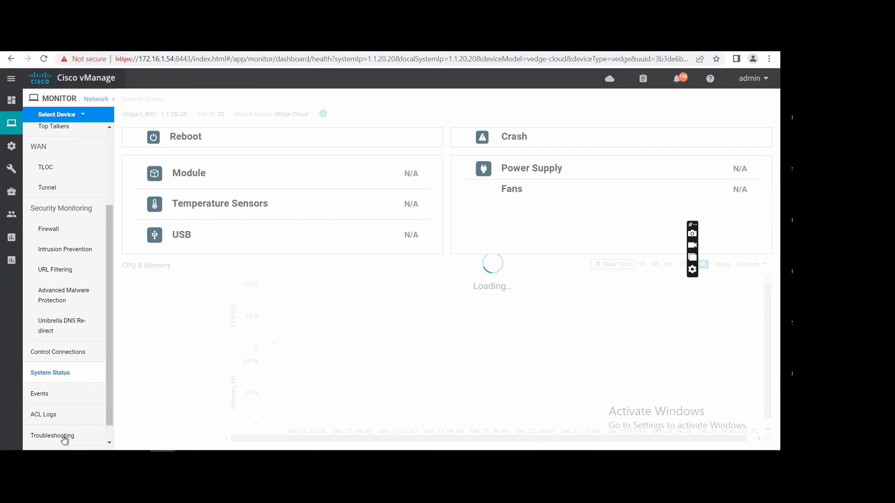
{"action": "left_click", "coordinate": [63, 437]}
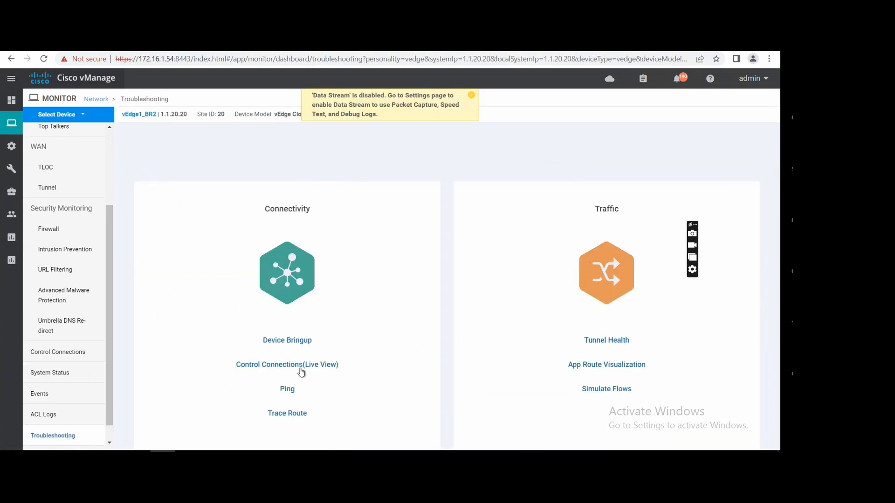
{"action": "left_click", "coordinate": [294, 414]}
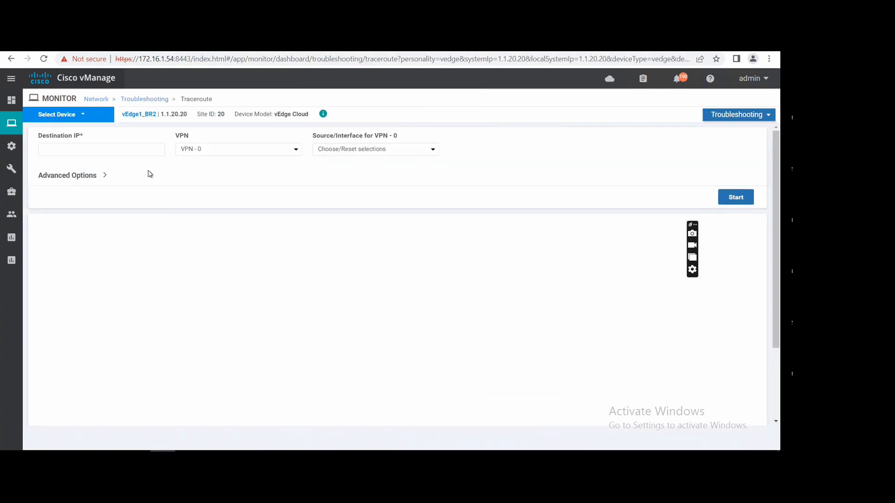
Step: Run a traceroute to 10.20.20.1 in VPN 10 from source interface ge0/2 (10.20.10.1)
{"action": "left_click", "coordinate": [140, 149]}
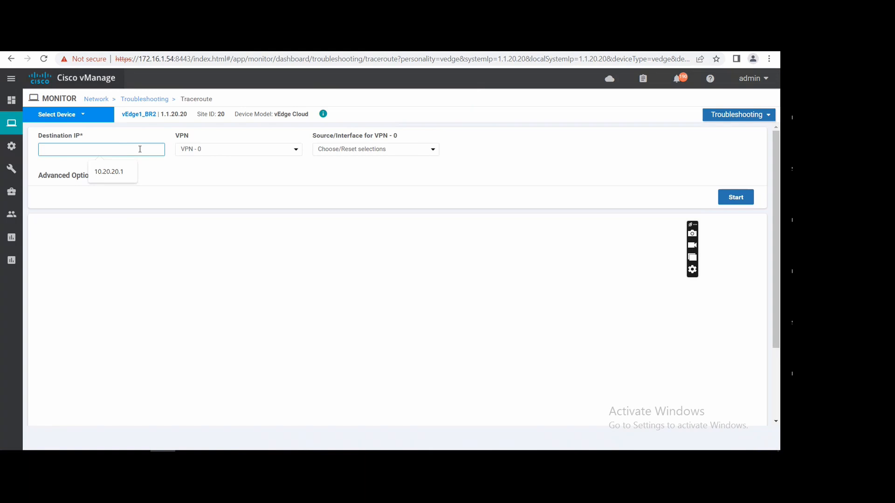
{"action": "left_click", "coordinate": [117, 172]}
{"action": "left_click", "coordinate": [215, 150]}
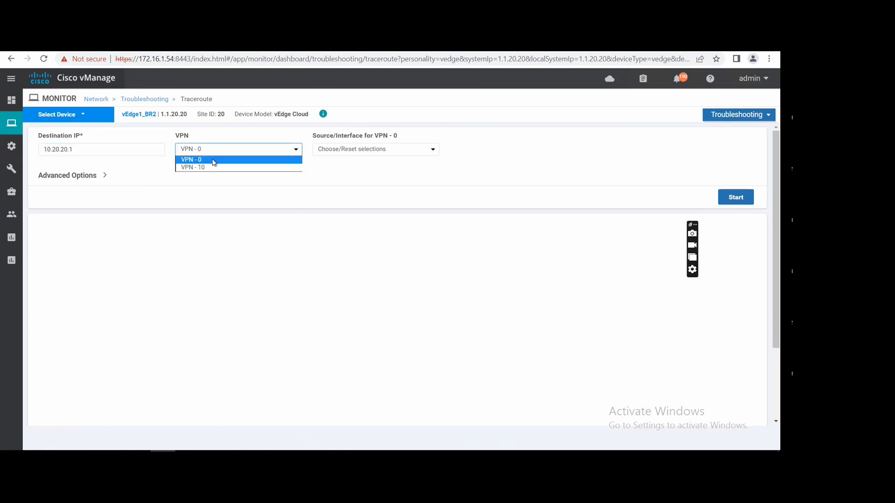
{"action": "left_click", "coordinate": [210, 167]}
{"action": "left_click", "coordinate": [359, 150]}
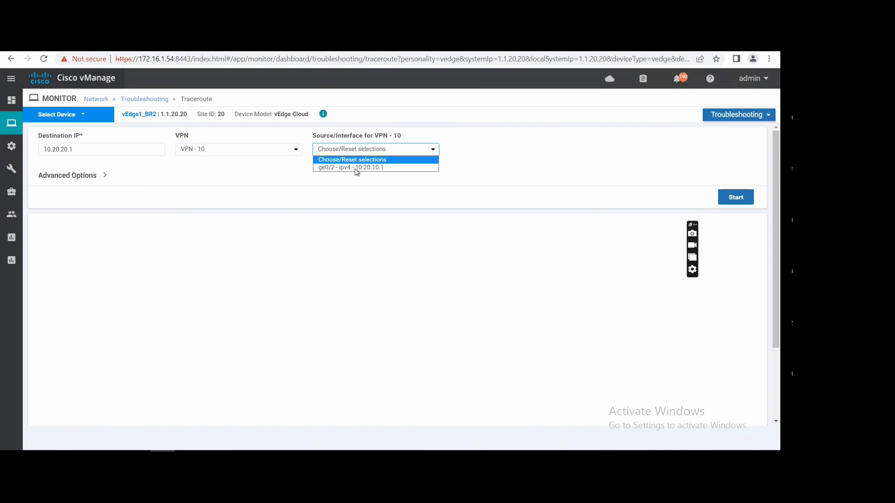
{"action": "left_click", "coordinate": [604, 164]}
{"action": "left_click", "coordinate": [736, 197]}
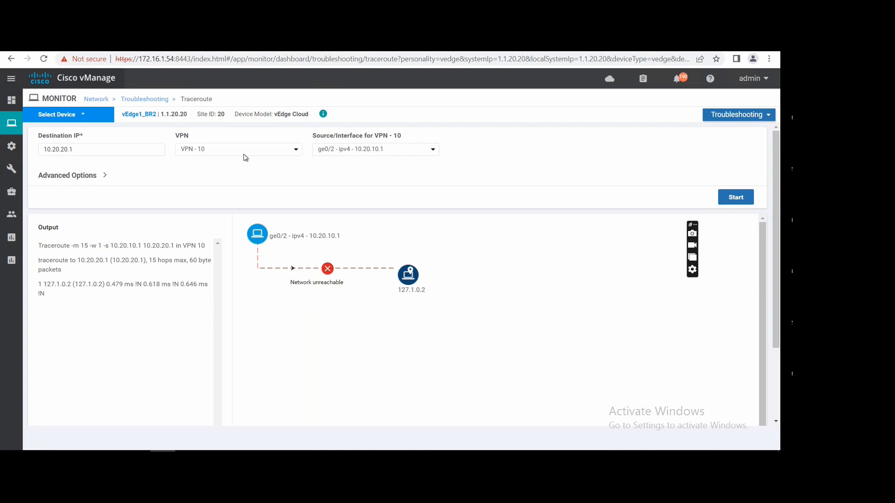
Step: Set the traceroute destination to 10.20.10.1 and run the trace again
{"action": "left_click", "coordinate": [55, 149]}
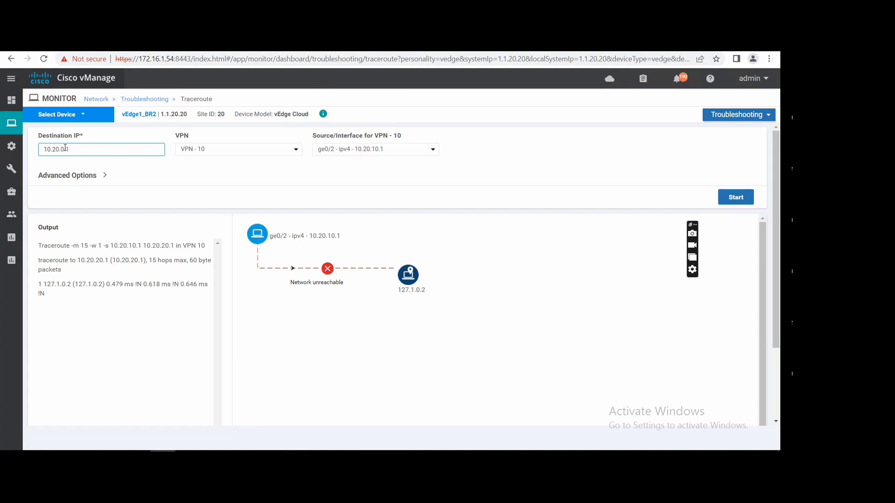
{"action": "type", "text": "1"}
{"action": "left_click", "coordinate": [747, 195]}
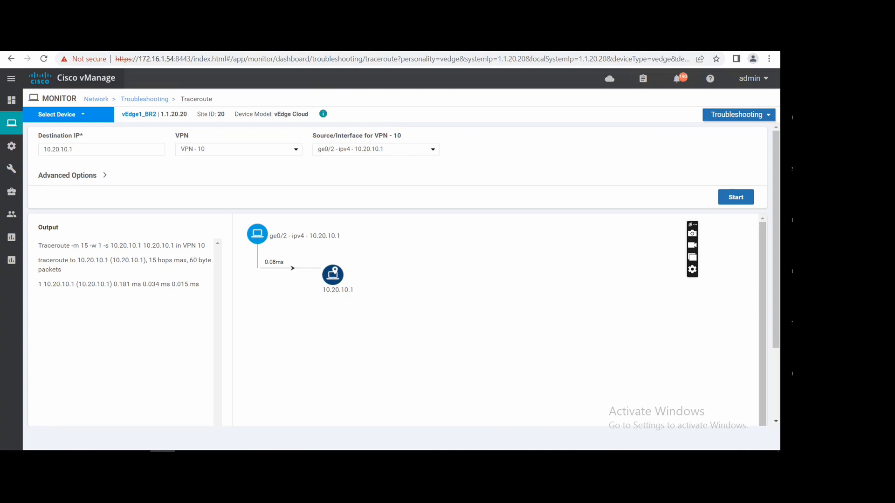
Step: Set up Simulate Flows for vEdge1_BR2 with VPN 10, source interface ge0/2 and destination IP 10.20.20.1
{"action": "left_click", "coordinate": [144, 101]}
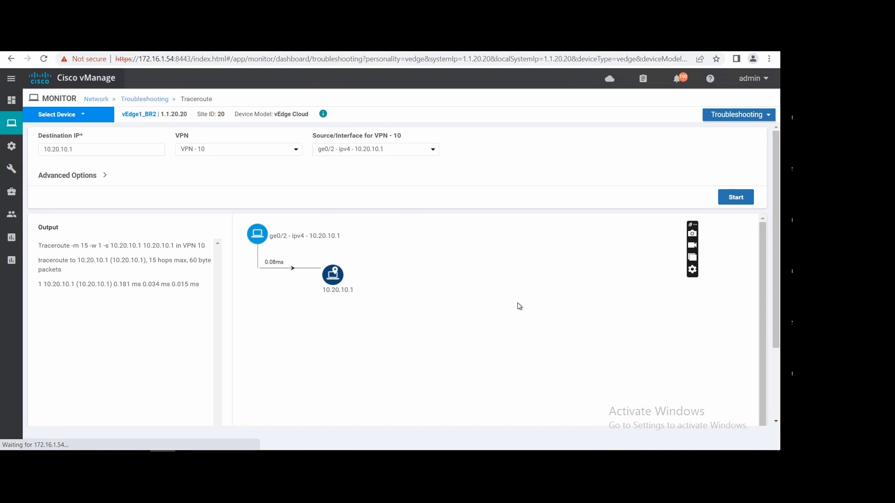
{"action": "left_click", "coordinate": [604, 390]}
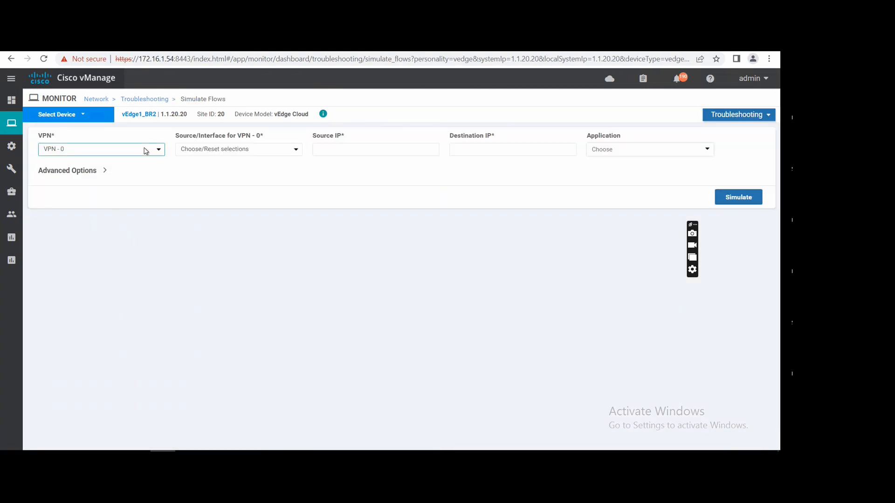
{"action": "left_click", "coordinate": [146, 149]}
{"action": "left_click", "coordinate": [82, 169]}
{"action": "left_click", "coordinate": [228, 153]}
{"action": "left_click", "coordinate": [211, 169]}
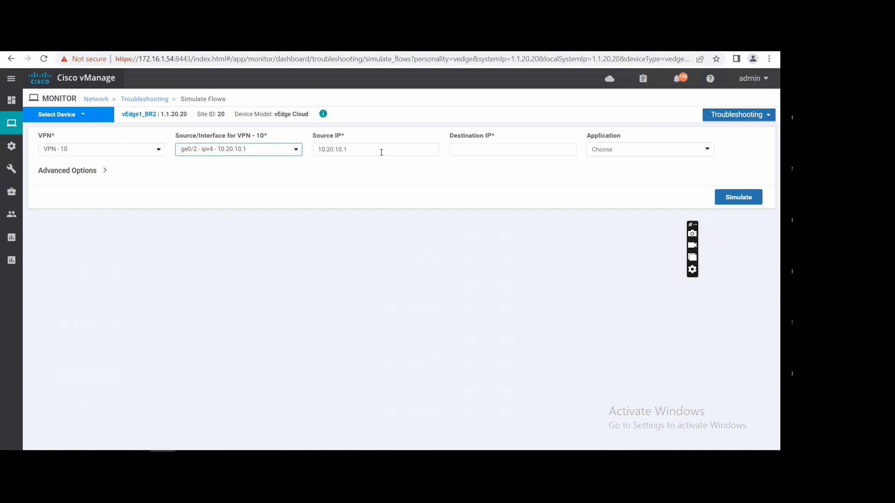
{"action": "left_click", "coordinate": [471, 153]}
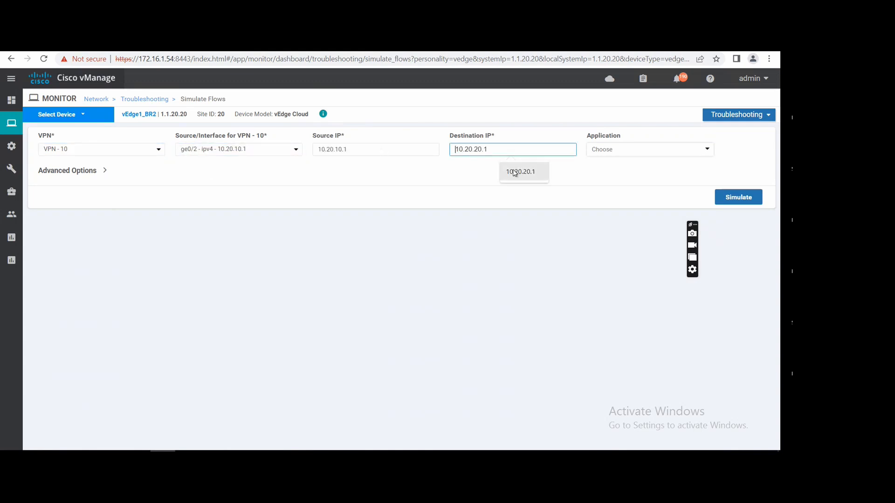
{"action": "key", "text": "Down"}
{"action": "key", "text": "Return"}
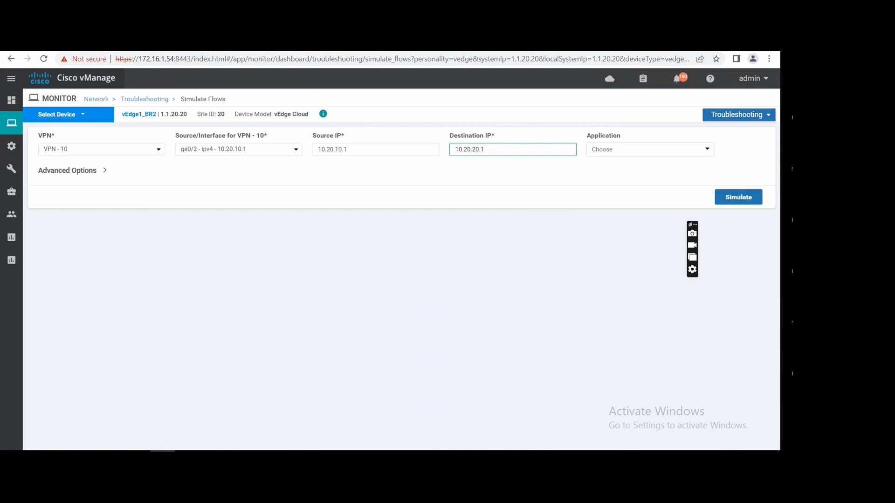
Step: Check the lab topology, change the flow's destination IP to 10.10.20.1 and run the simulation
{"action": "key", "text": "ctrl+Tab"}
{"action": "left_click", "coordinate": [468, 150]}
{"action": "key", "text": "BackSpace"}
{"action": "type", "text": "1"}
{"action": "left_click", "coordinate": [746, 199]}
{"action": "left_click", "coordinate": [739, 200]}
Step: Switch the troubleshooting device to vEdge_BR1_Delhi and open its Simulate Flows tool
{"action": "left_click", "coordinate": [137, 99]}
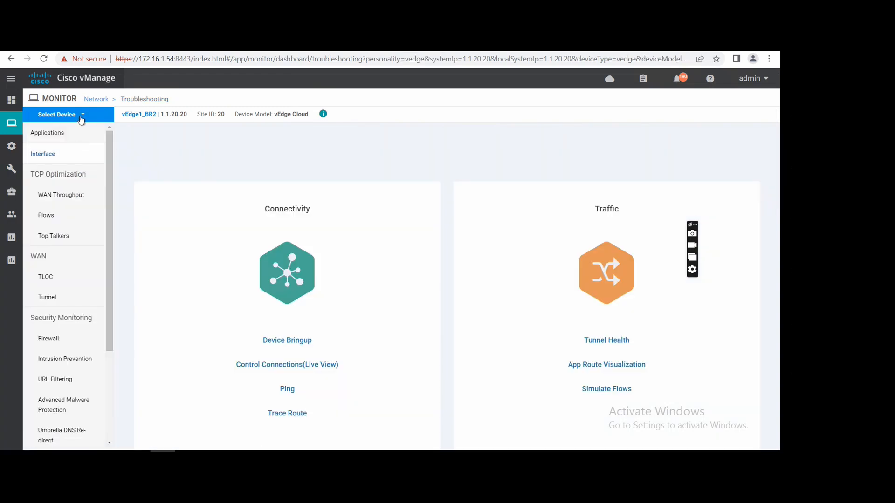
{"action": "left_click", "coordinate": [82, 117]}
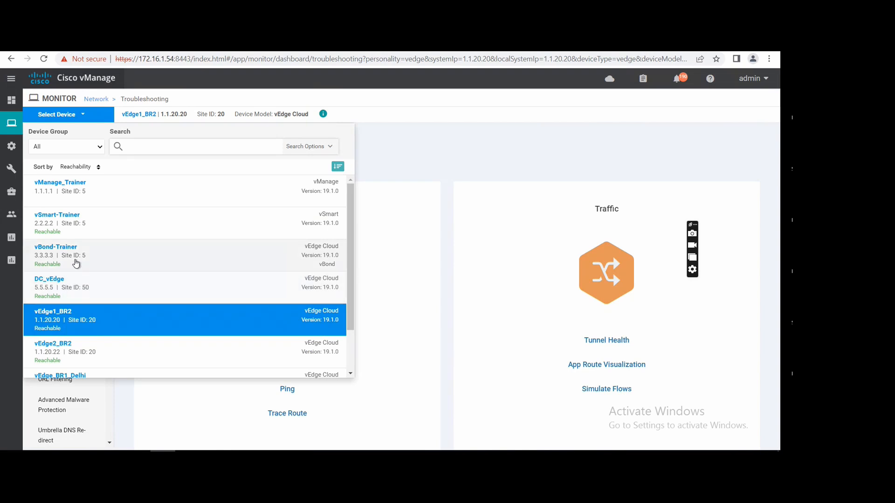
{"action": "scroll", "coordinate": [95, 339], "scroll_direction": "down", "scroll_amount": 1}
{"action": "left_click", "coordinate": [82, 339]}
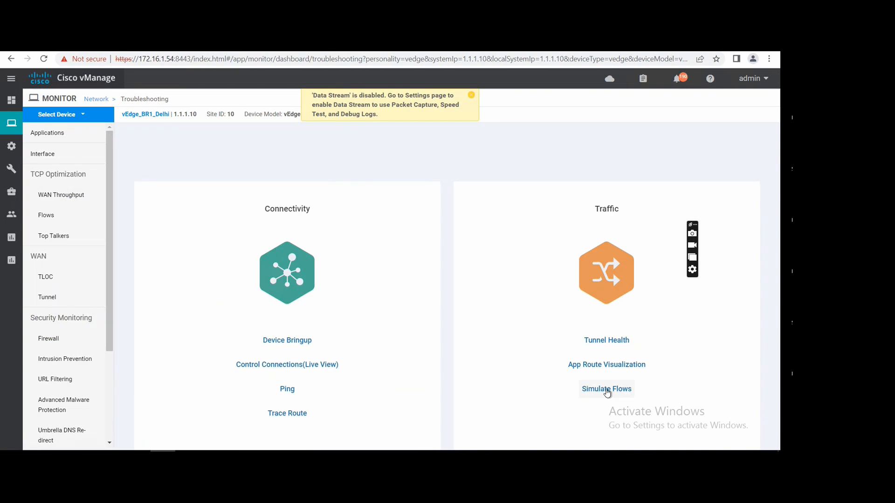
{"action": "left_click", "coordinate": [607, 392]}
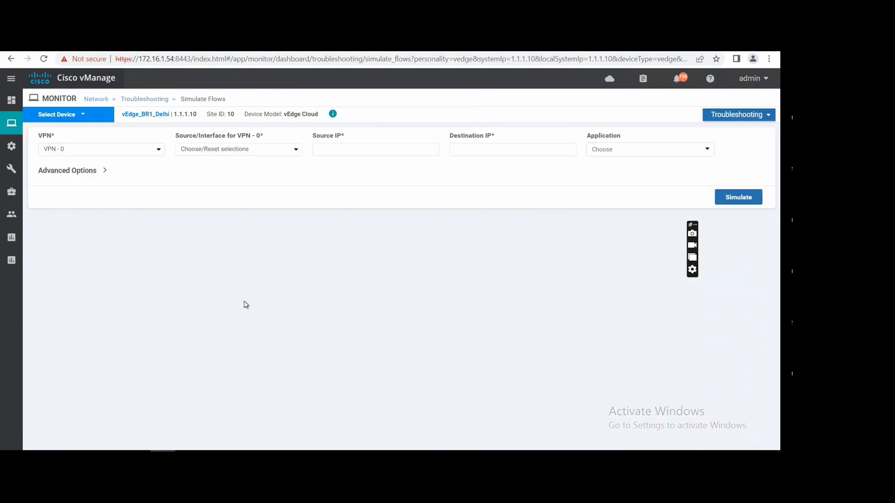
Step: Simulate the VPN 10 flow from interface ge0/2 (10.10.10.1) to 10.20.10.1, consulting the topology, and review the resulting paths
{"action": "key", "text": "ctrl+Tab"}
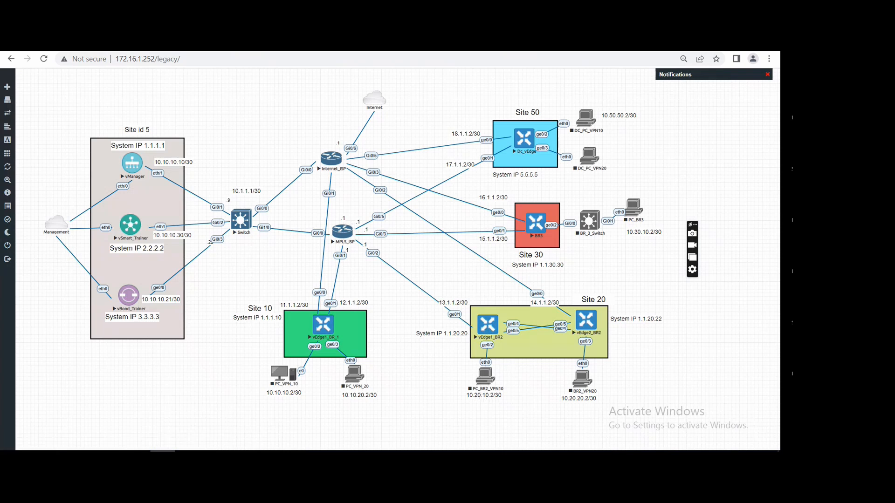
{"action": "key", "text": "ctrl+Tab"}
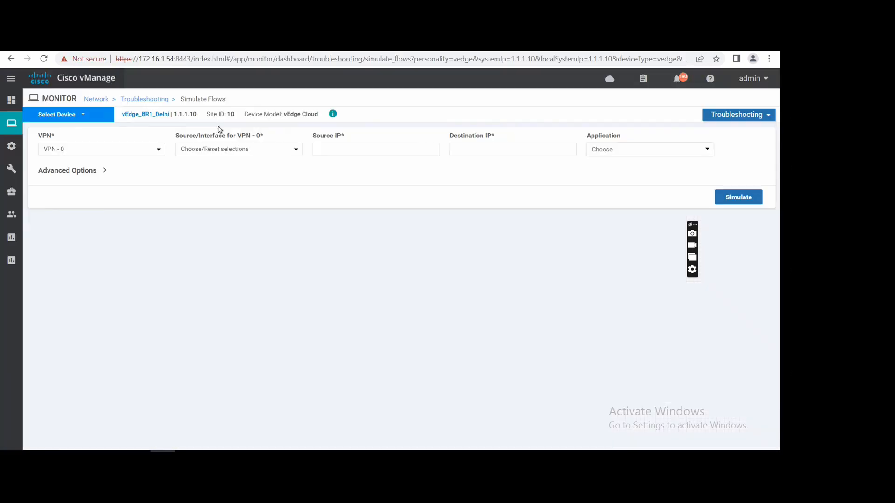
{"action": "left_click", "coordinate": [145, 150]}
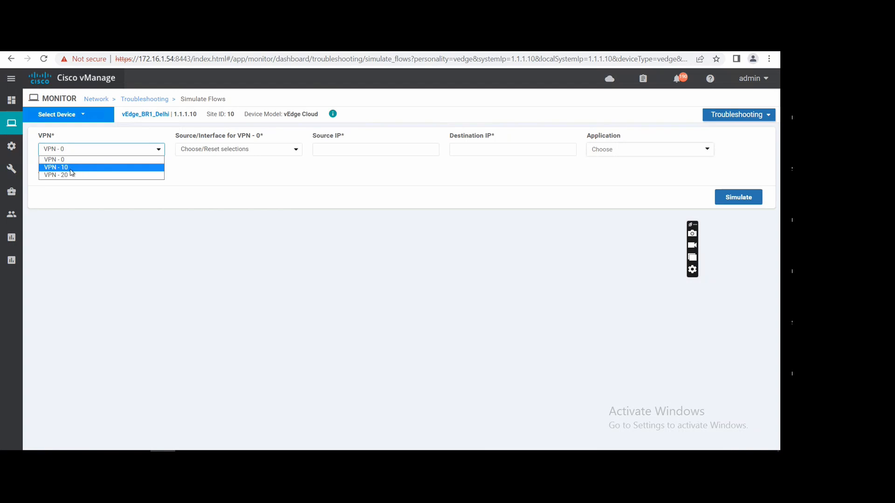
{"action": "left_click", "coordinate": [73, 176]}
{"action": "left_click", "coordinate": [232, 150]}
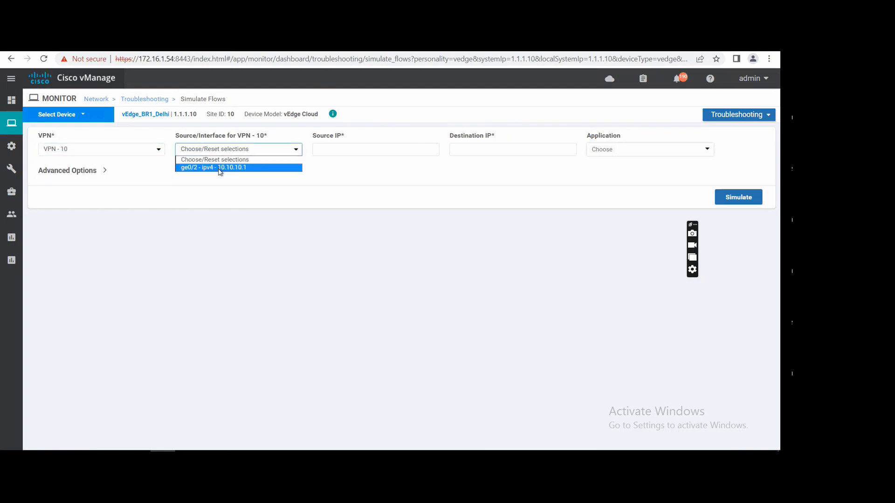
{"action": "left_click", "coordinate": [224, 169]}
{"action": "left_click", "coordinate": [465, 146]}
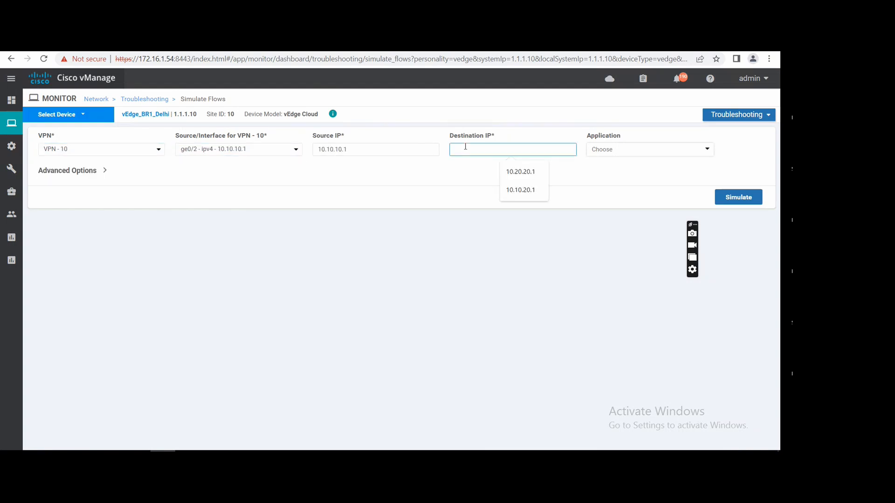
{"action": "type", "text": "10.20.10.1"}
{"action": "left_click", "coordinate": [728, 196]}
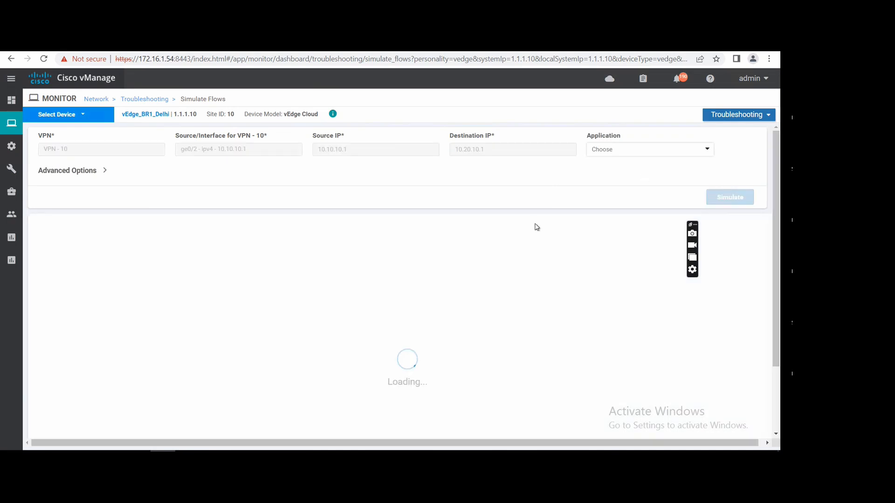
{"action": "scroll", "coordinate": [534, 224], "scroll_direction": "down", "scroll_amount": 2}
{"action": "scroll", "coordinate": [495, 264], "scroll_direction": "up", "scroll_amount": 2}
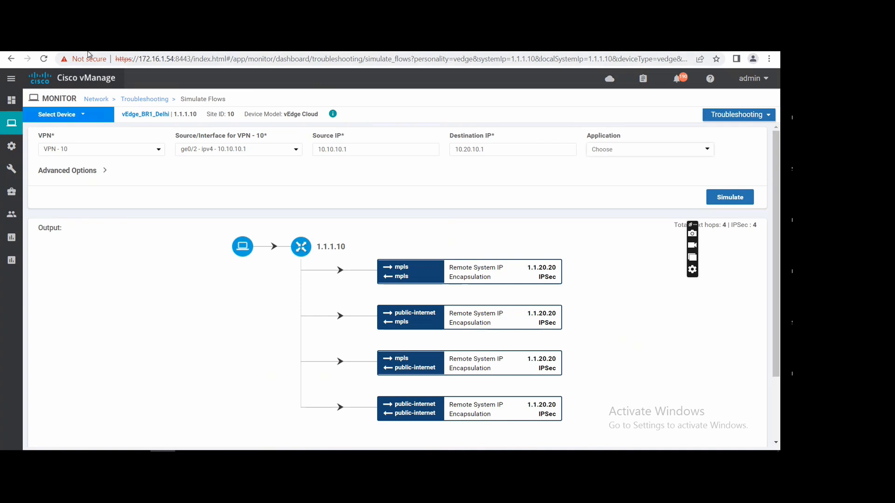
Step: Switch to the course outline in Word and bring the 8th Day topics into view
{"action": "left_click", "coordinate": [226, 46]}
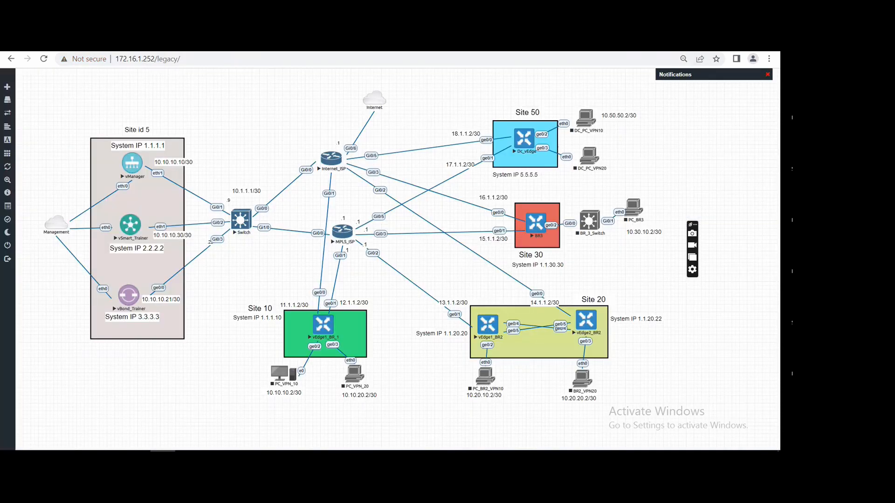
{"action": "key", "text": "ctrl+t"}
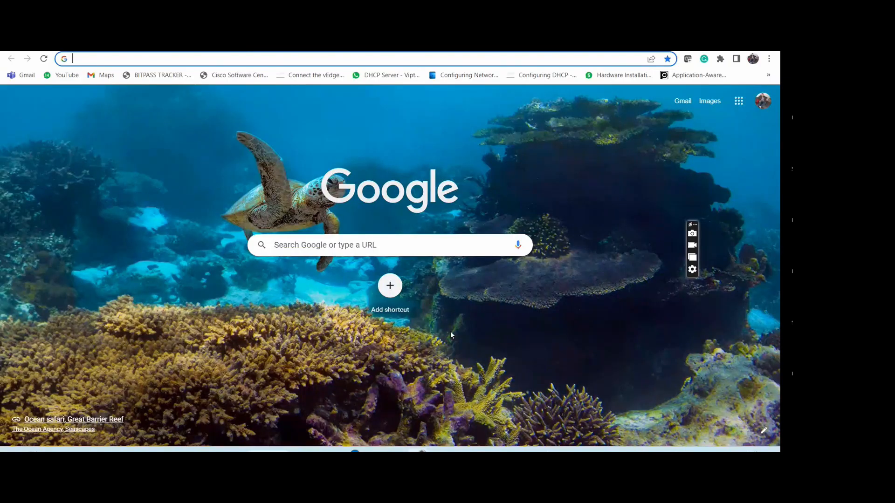
{"action": "left_click", "coordinate": [529, 457]}
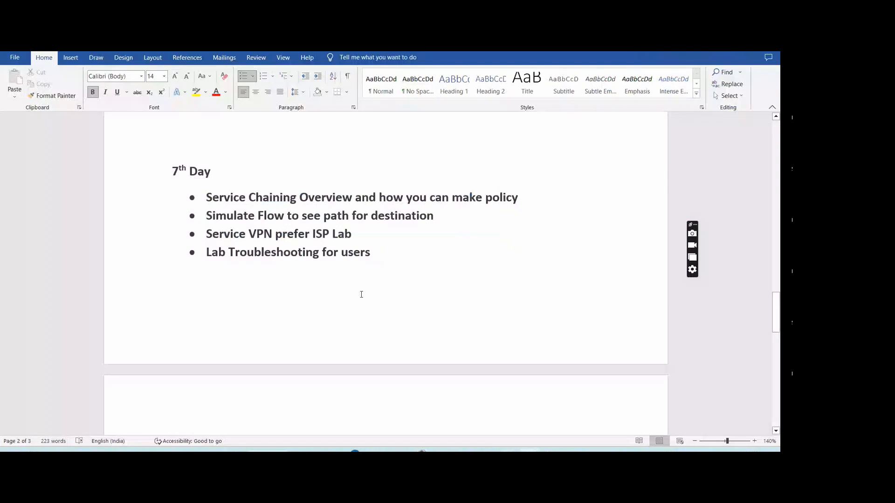
{"action": "scroll", "coordinate": [361, 294], "scroll_direction": "down", "scroll_amount": 3}
{"action": "scroll", "coordinate": [360, 293], "scroll_direction": "up", "scroll_amount": 1}
{"action": "scroll", "coordinate": [360, 293], "scroll_direction": "down", "scroll_amount": 1}
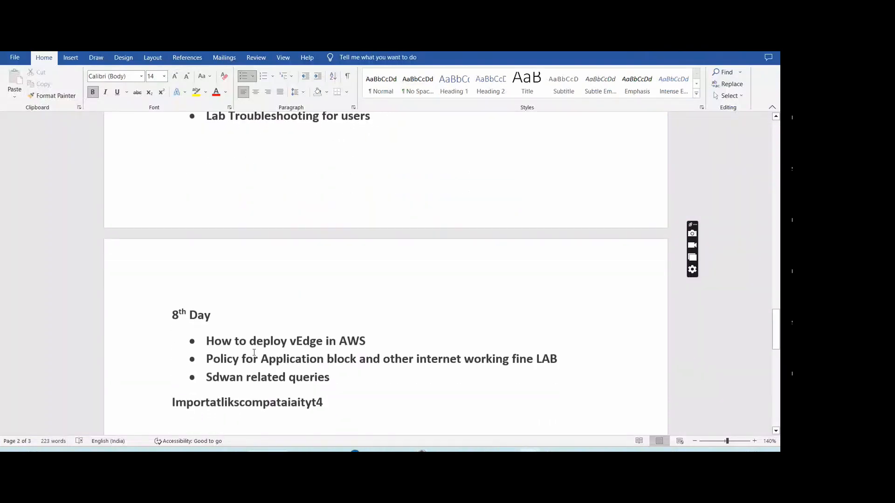
Step: Move the "Policy for Application block and other internet working fine LAB" bullet from 8th Day to below the first 7th Day bullet, removing the blank line
{"action": "left_click_drag", "start_coordinate": [207, 359], "coordinate": [565, 360]}
{"action": "key", "text": "ctrl+x"}
{"action": "scroll", "coordinate": [458, 305], "scroll_direction": "up", "scroll_amount": 1}
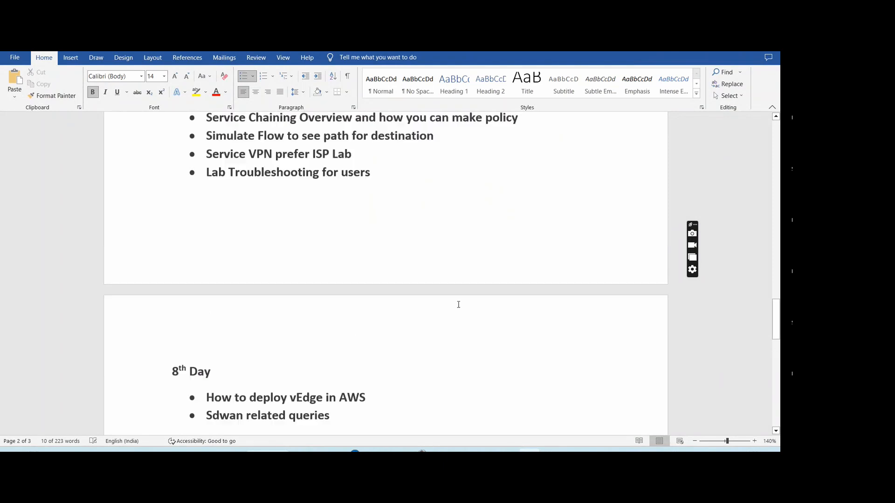
{"action": "scroll", "coordinate": [458, 305], "scroll_direction": "up", "scroll_amount": 2}
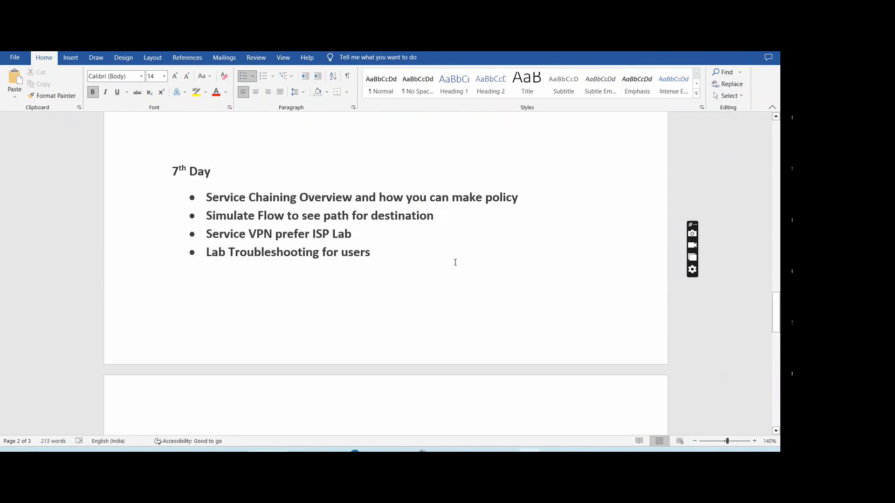
{"action": "left_click", "coordinate": [529, 195]}
{"action": "key", "text": "Return"}
{"action": "key", "text": "ctrl+v"}
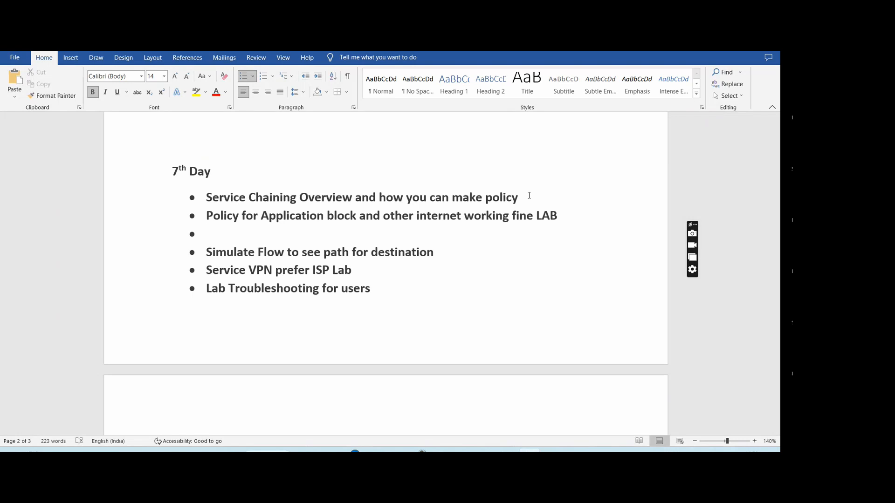
{"action": "key", "text": "BackSpace"}
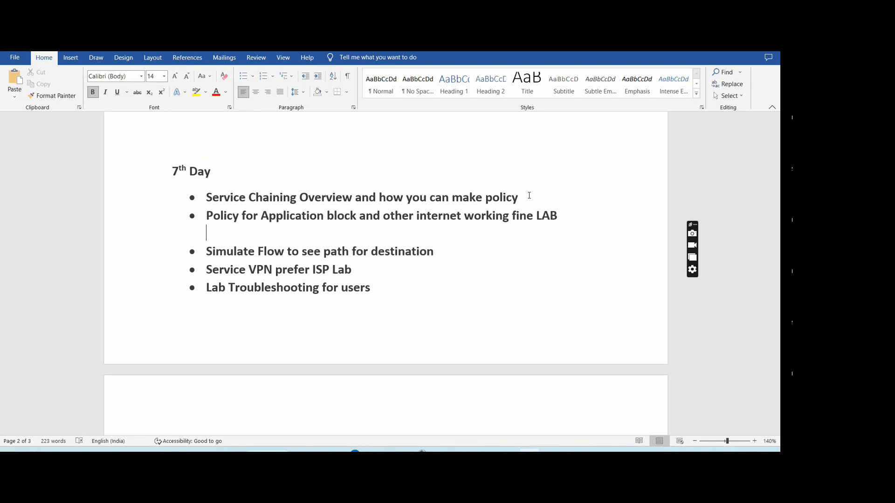
{"action": "key", "text": "BackSpace"}
{"action": "key", "text": "BackSpace"}
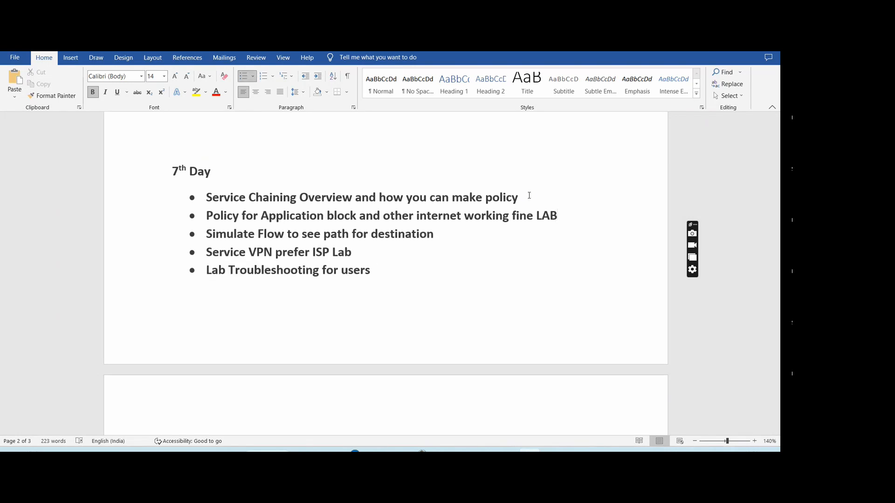